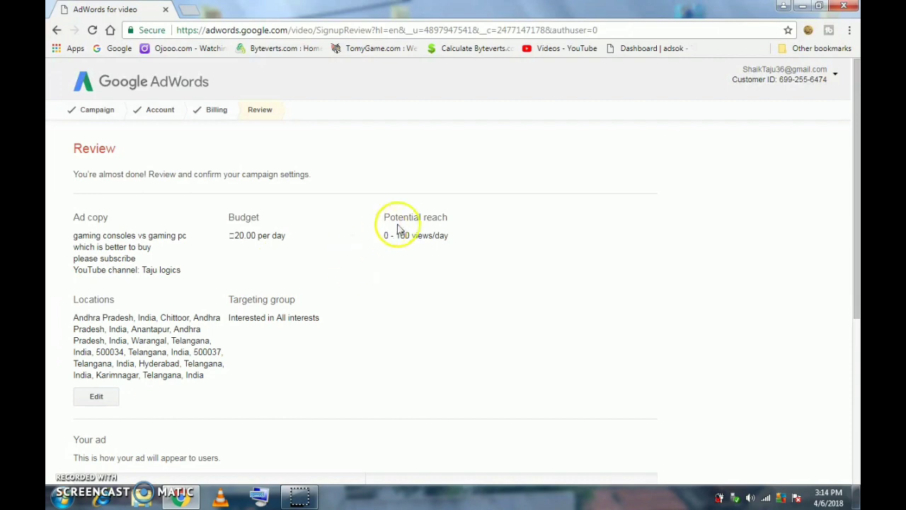
- Create and launch the reviewed video campaign, closing the Windows color scheme prompt and the faster AdWords offer
scroll(406, 237, "down", 4)
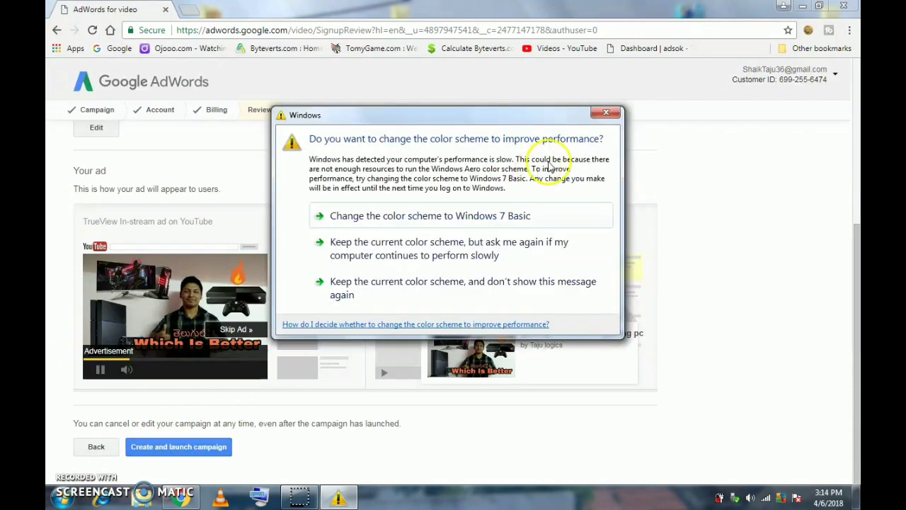
left_click(605, 112)
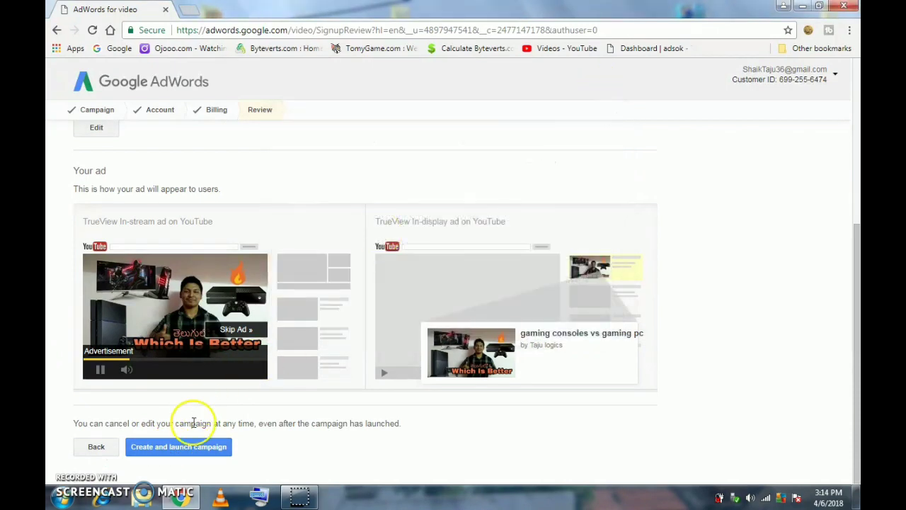
left_click(199, 445)
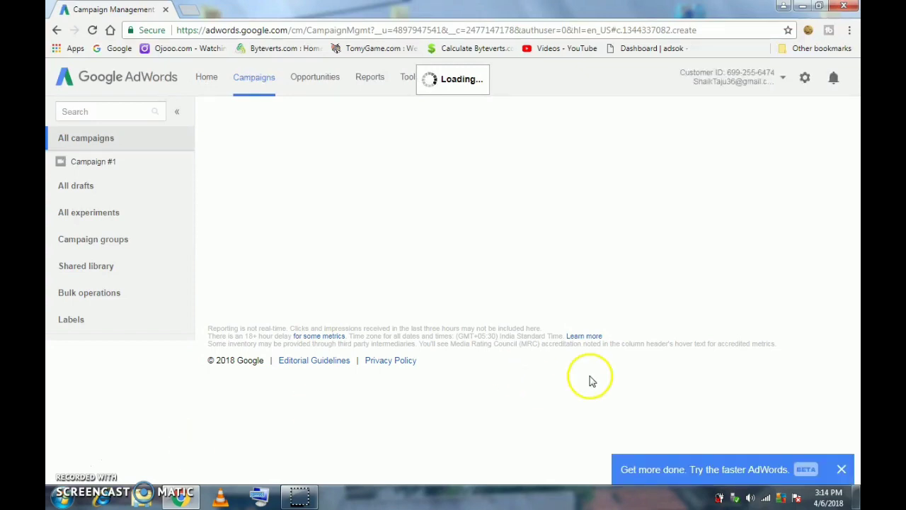
left_click(839, 470)
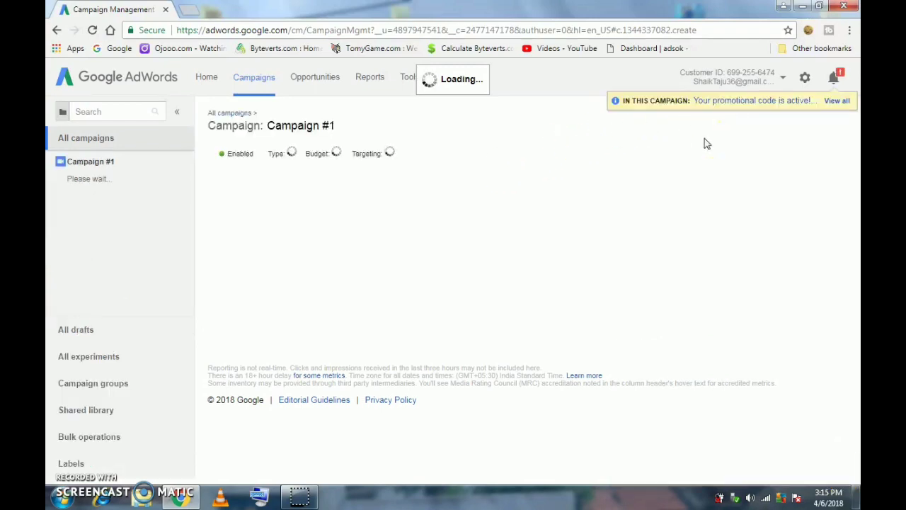
left_click(717, 103)
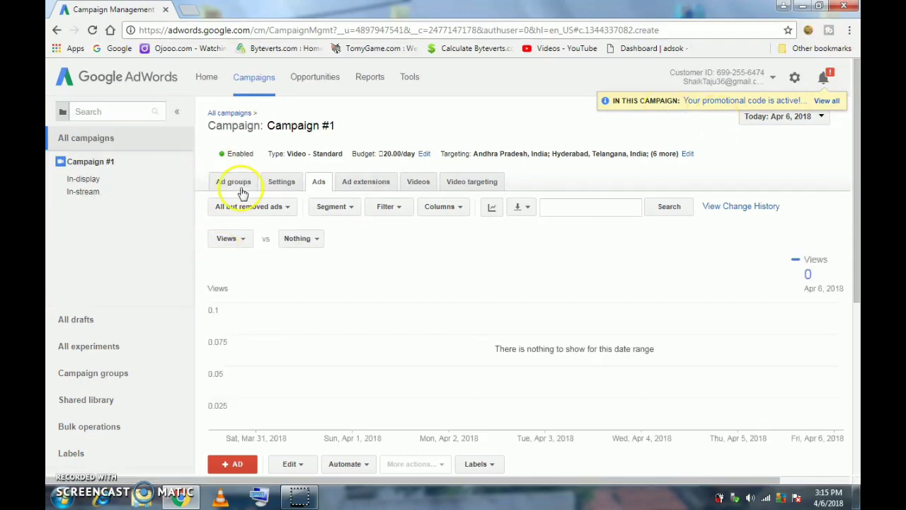
- Remove the In-stream video ad from Campaign #1's ads and confirm the removal
scroll(456, 307, "down", 5)
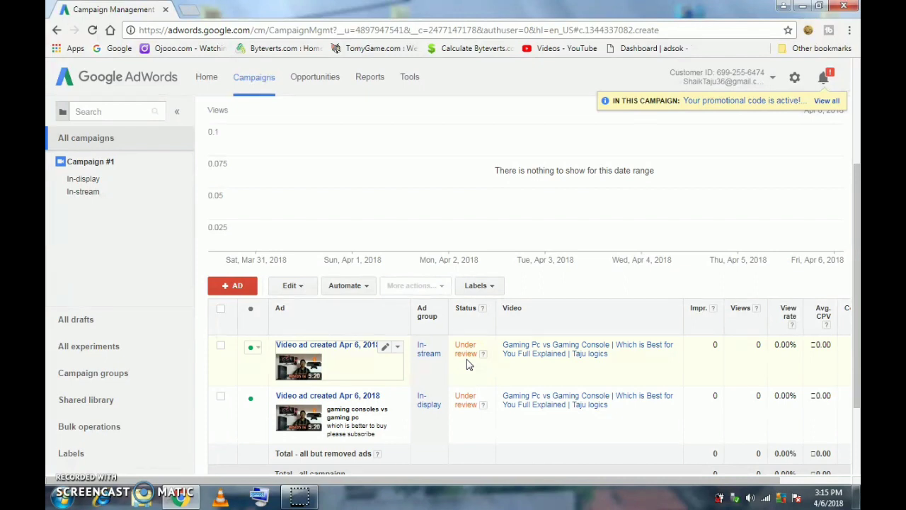
left_click(221, 347)
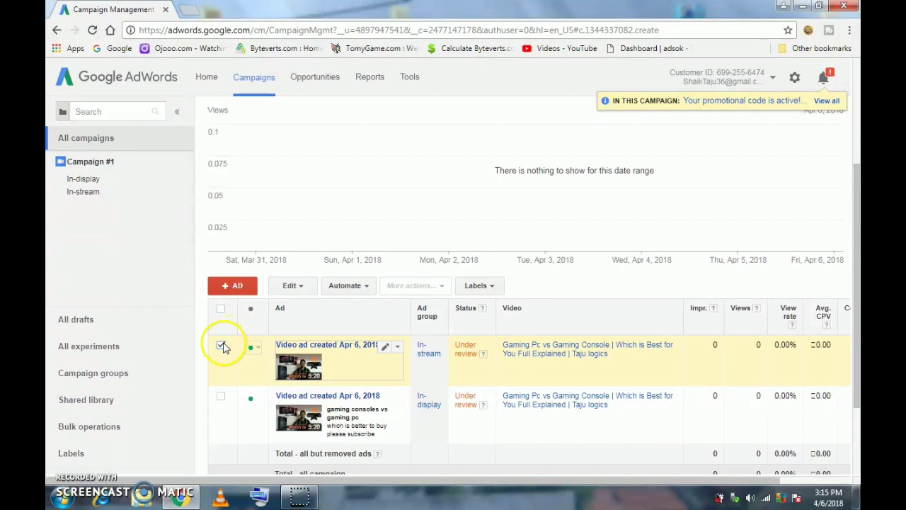
left_click(294, 287)
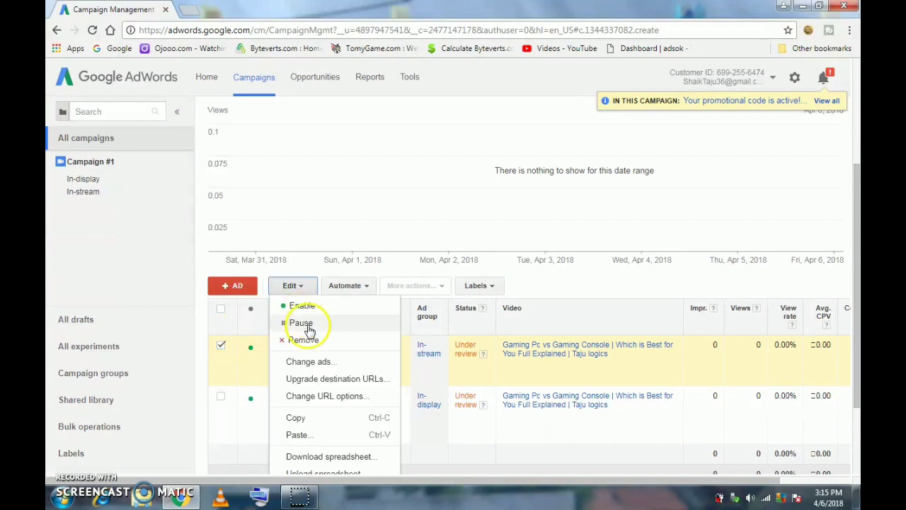
left_click(310, 340)
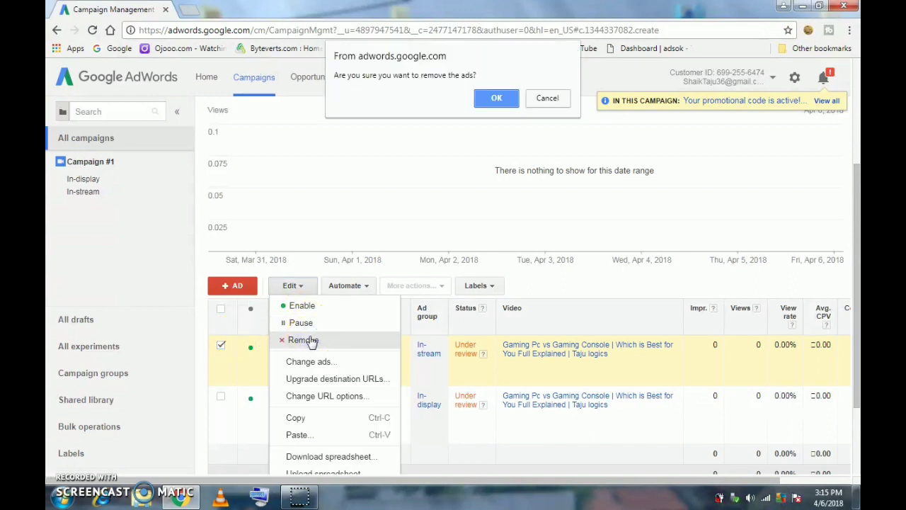
left_click(494, 102)
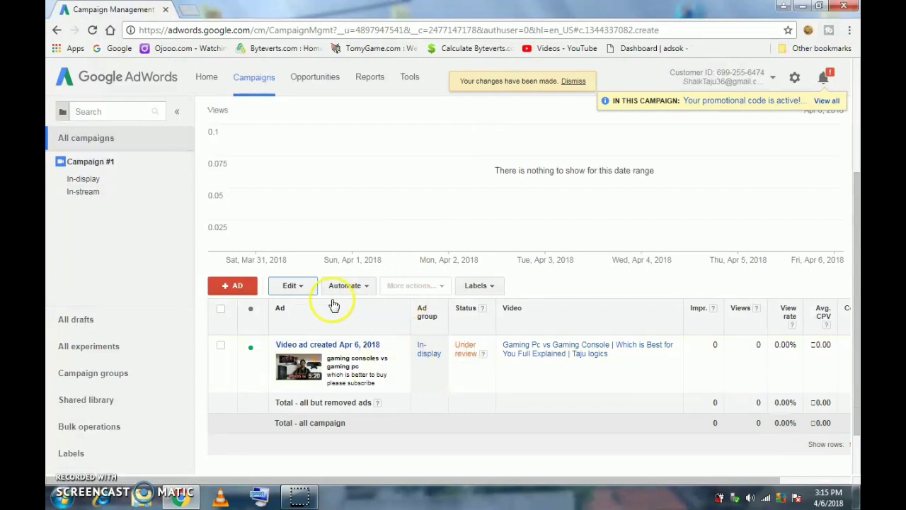
- Remove the In-stream ad group from Campaign #1 and confirm the removal
scroll(334, 304, "up", 3)
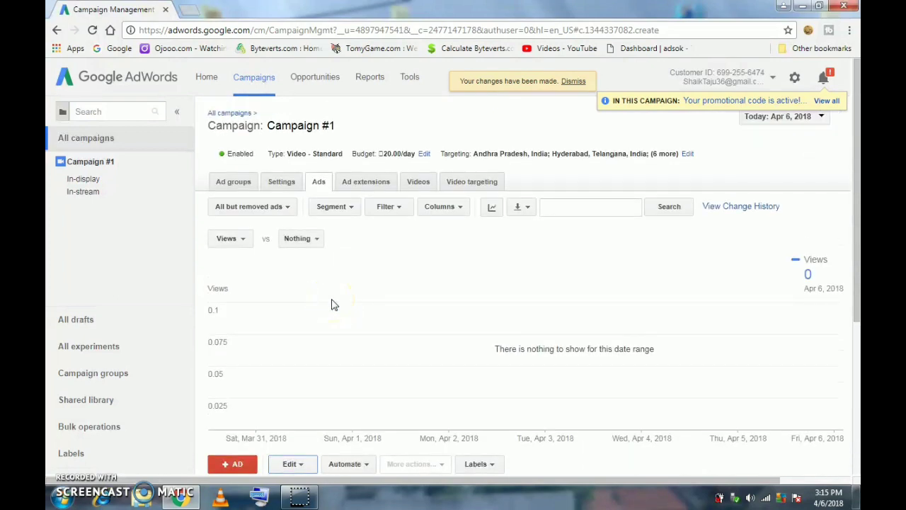
left_click(239, 183)
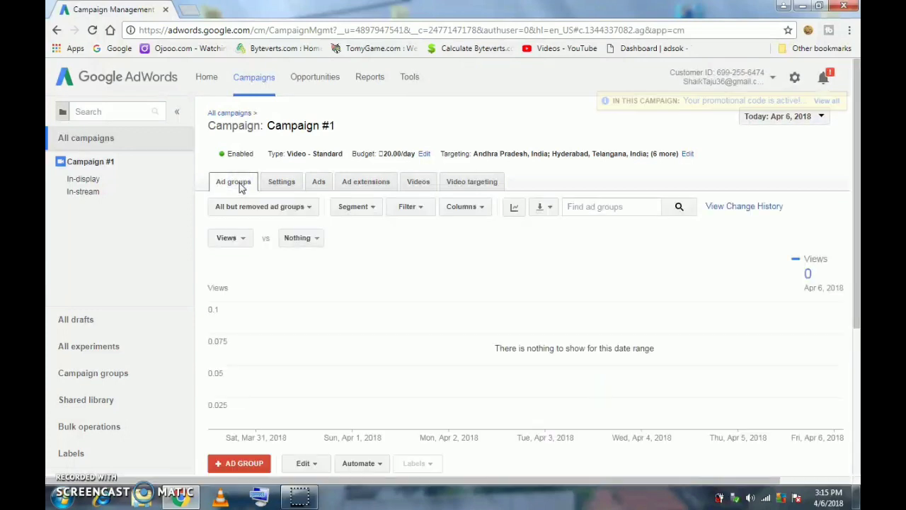
scroll(240, 187, "down", 2)
scroll(240, 187, "down", 1)
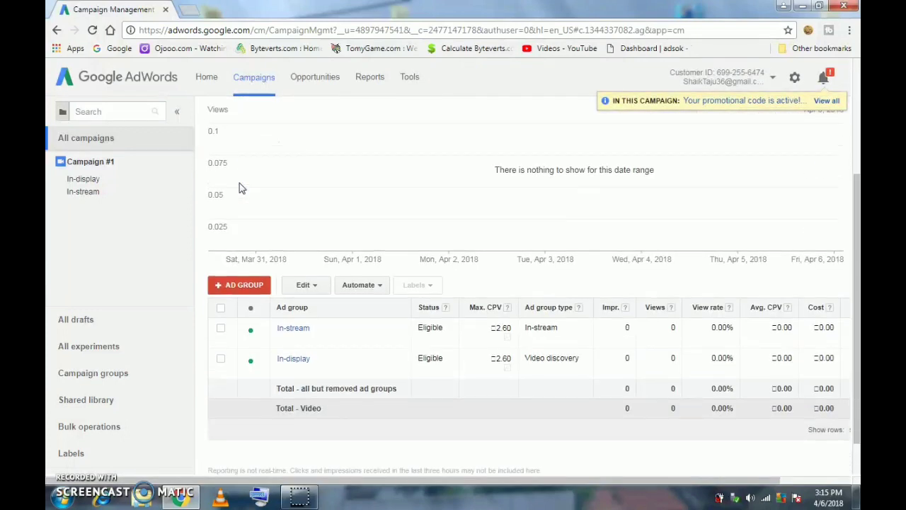
left_click(220, 332)
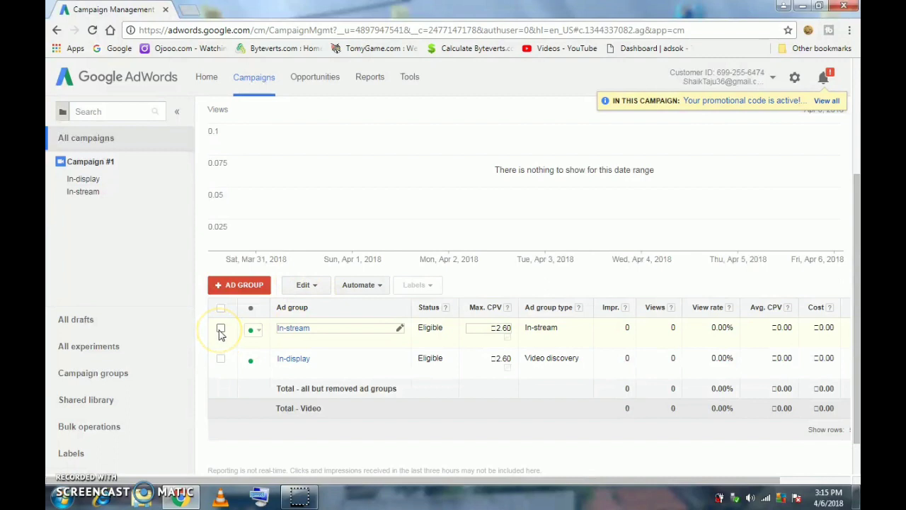
left_click(304, 286)
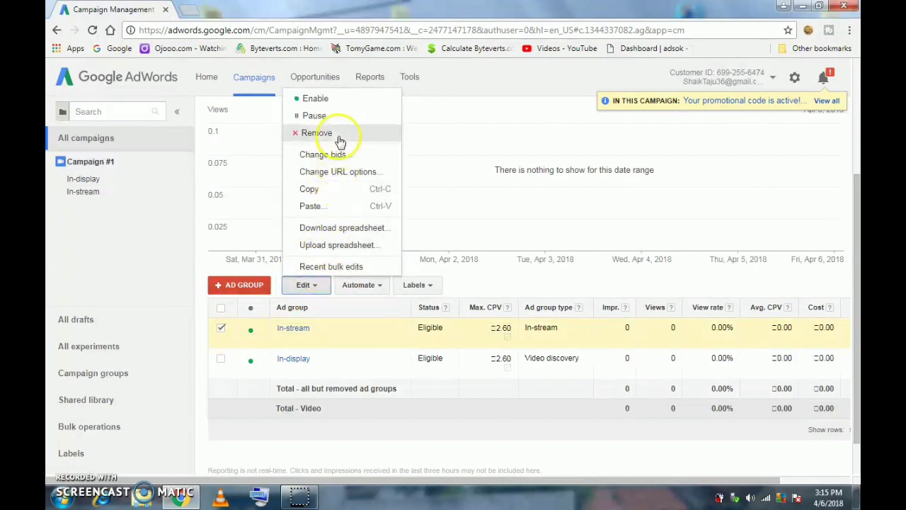
left_click(339, 137)
left_click(500, 97)
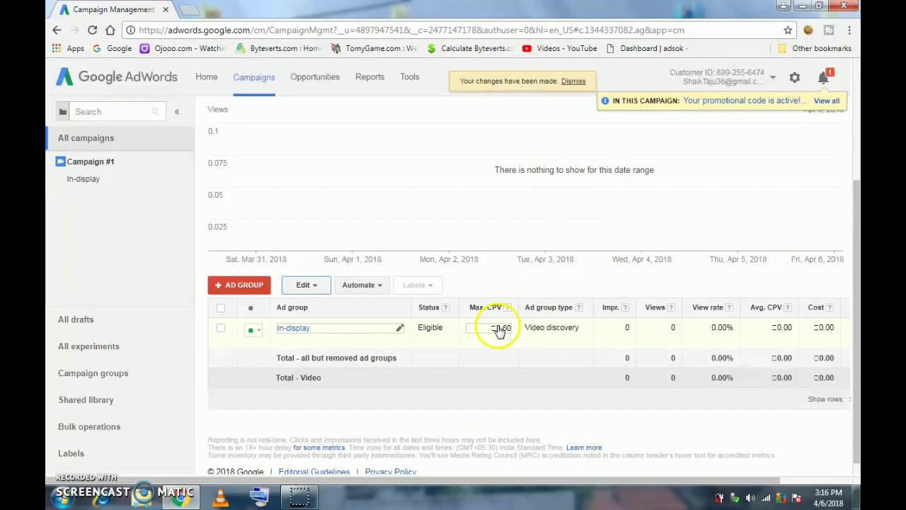
- Set the In-display ad group's maximum CPV to 0.10 and save it
left_click(500, 330)
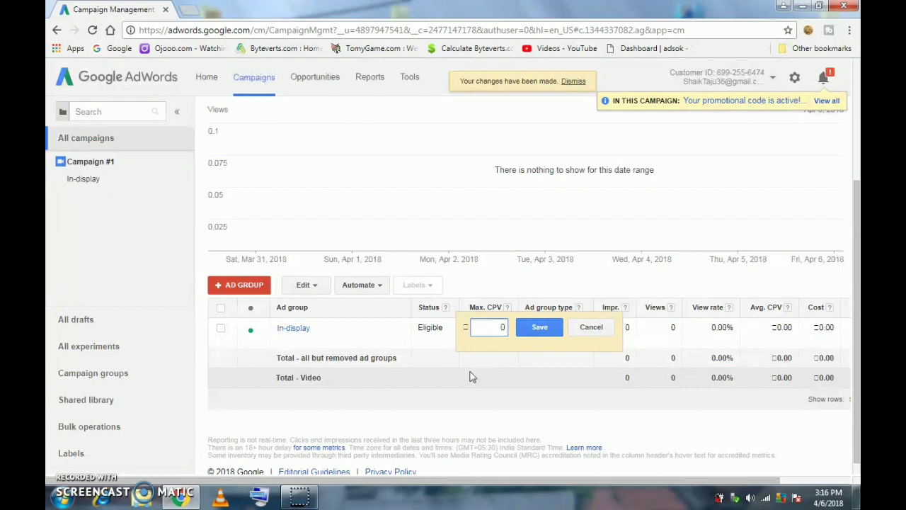
type("0.1")
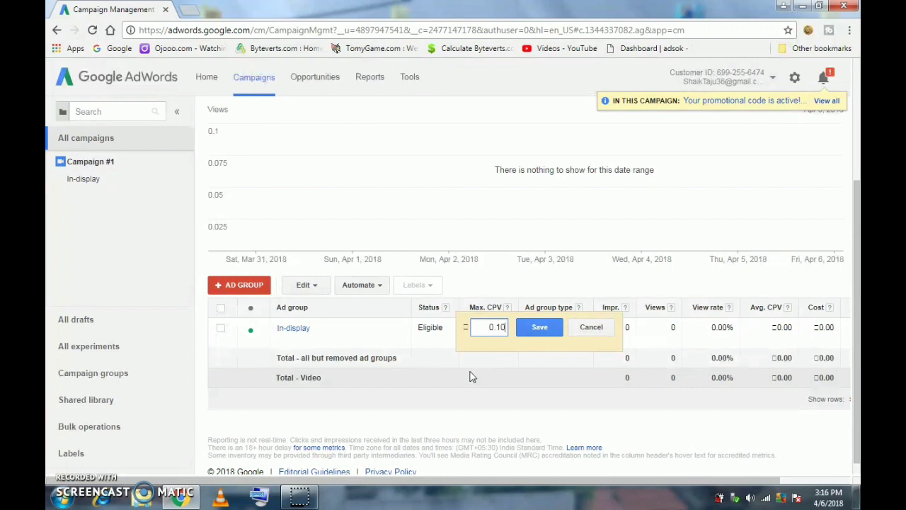
type("0")
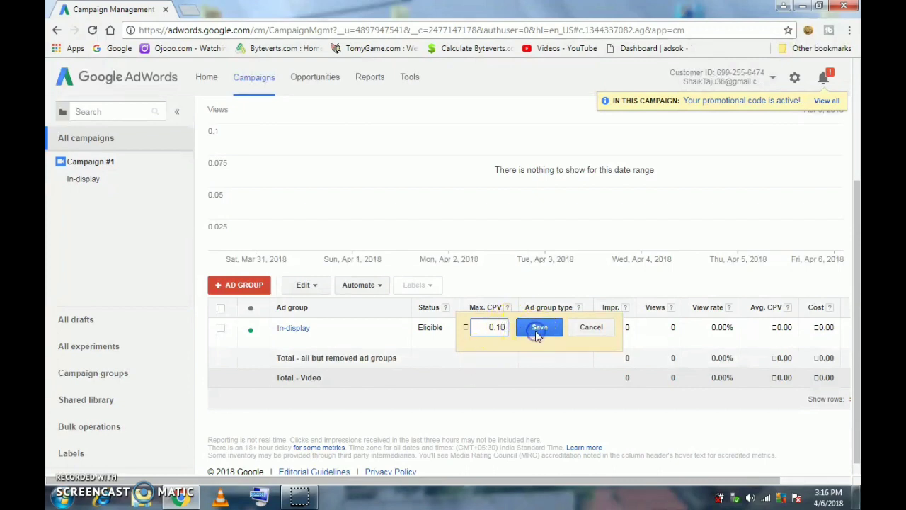
left_click(537, 329)
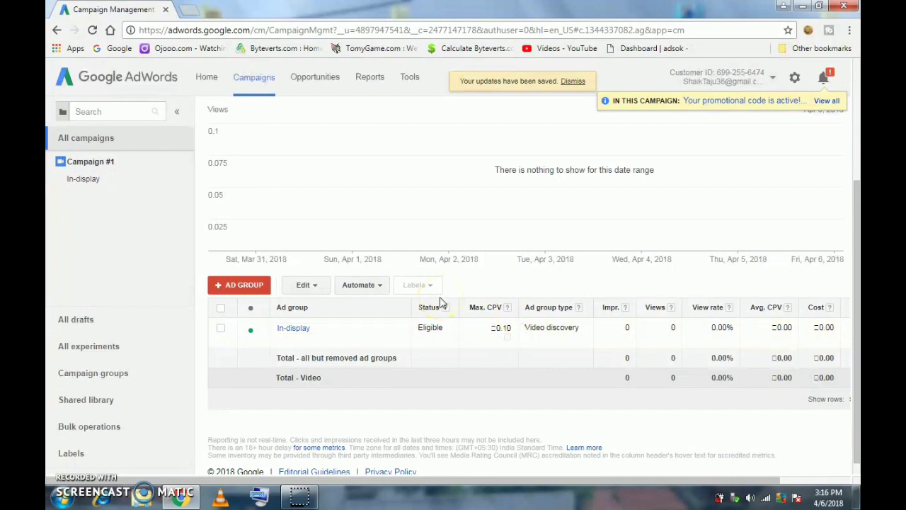
- Exclude video partners on the Display Network from the campaign's network settings and save the change
scroll(441, 303, "up", 3)
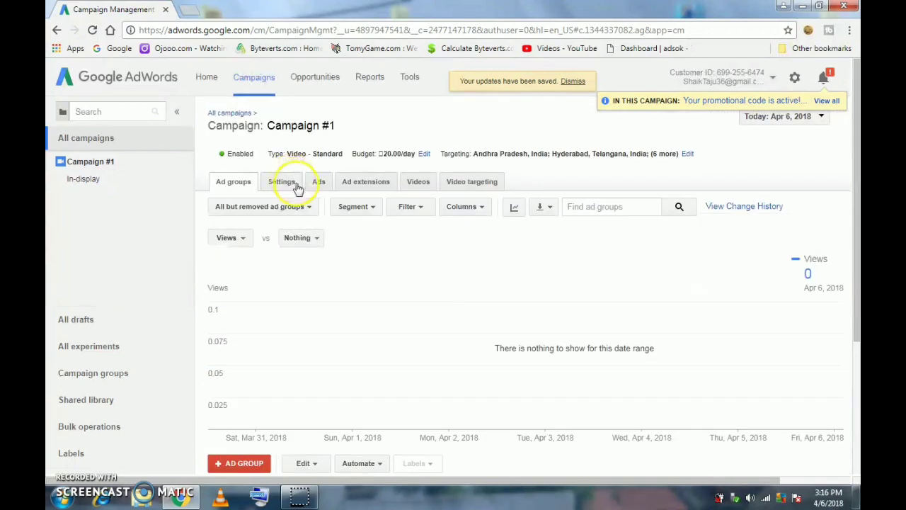
left_click(290, 185)
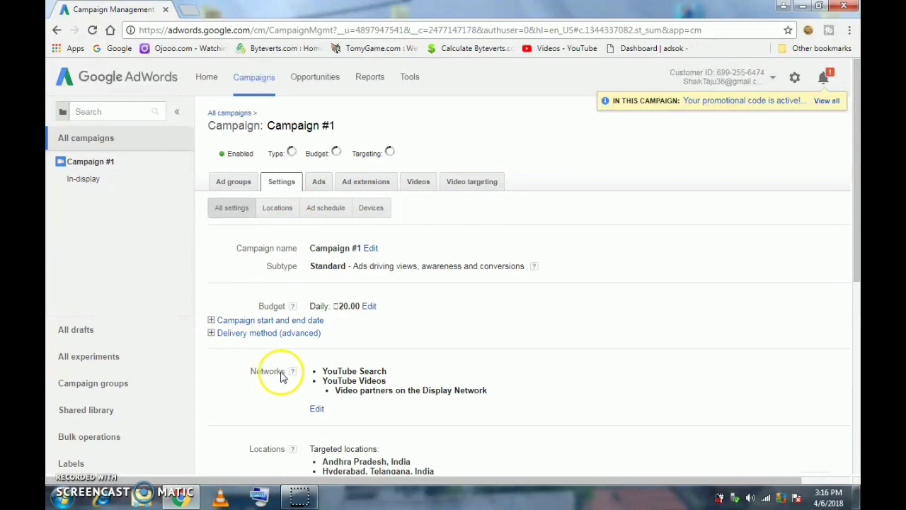
left_click(317, 410)
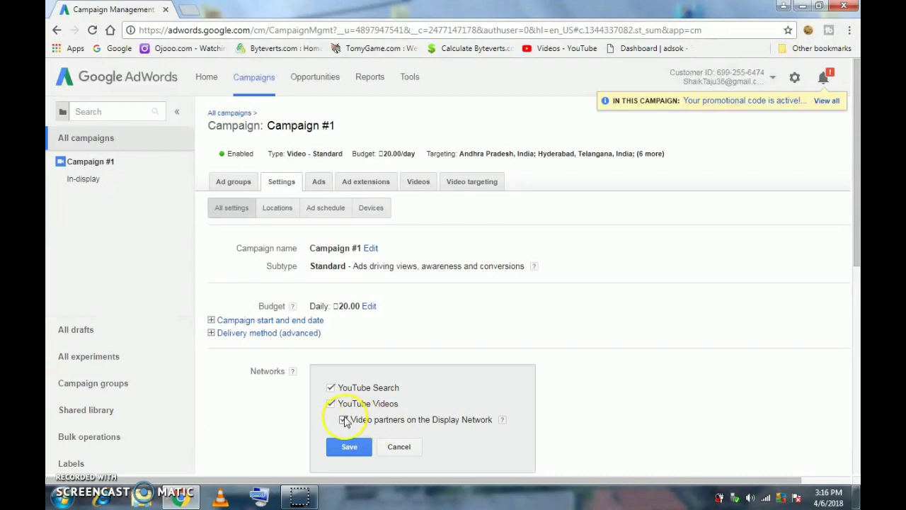
left_click(343, 420)
left_click(352, 448)
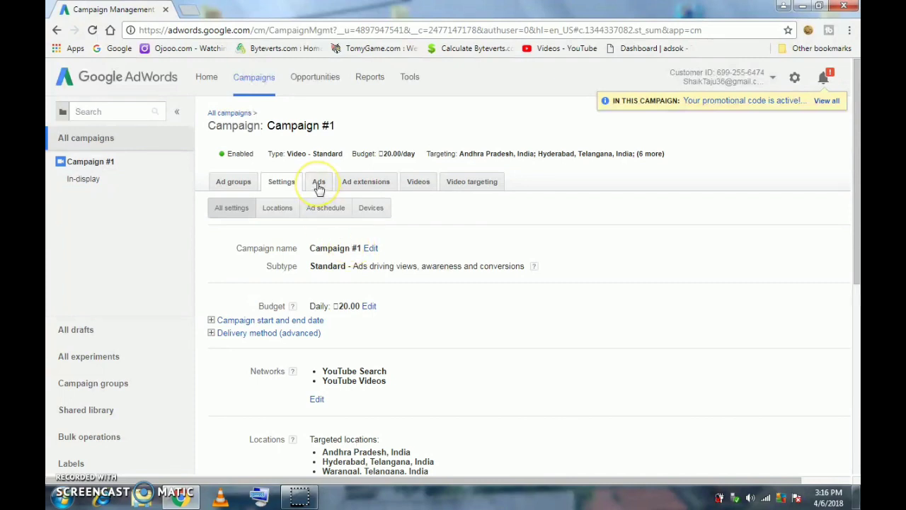
- Start a custom ad schedule for Campaign #1 in its ad schedule settings
left_click(320, 209)
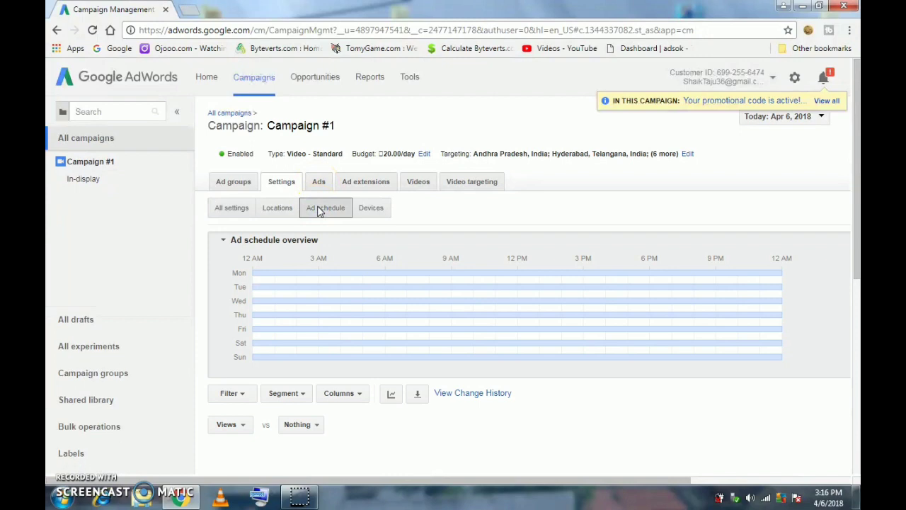
scroll(319, 210, "down", 2)
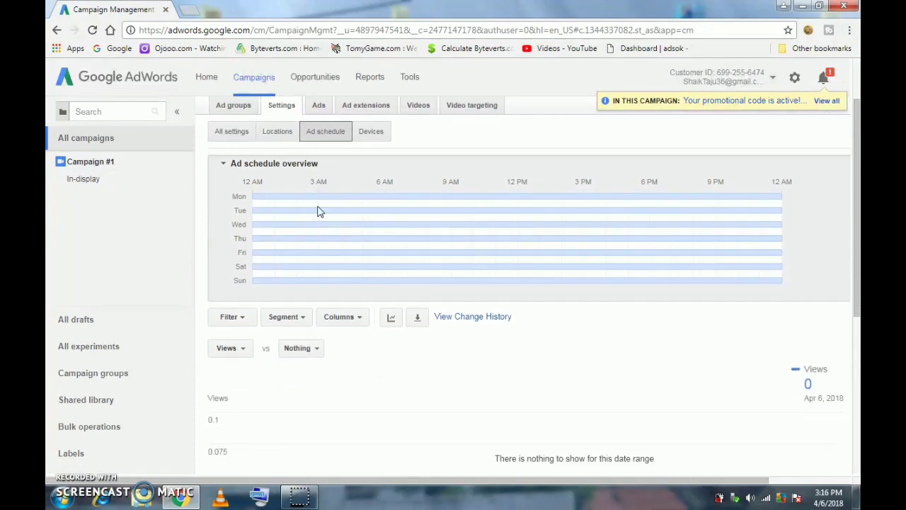
scroll(320, 211, "up", 1)
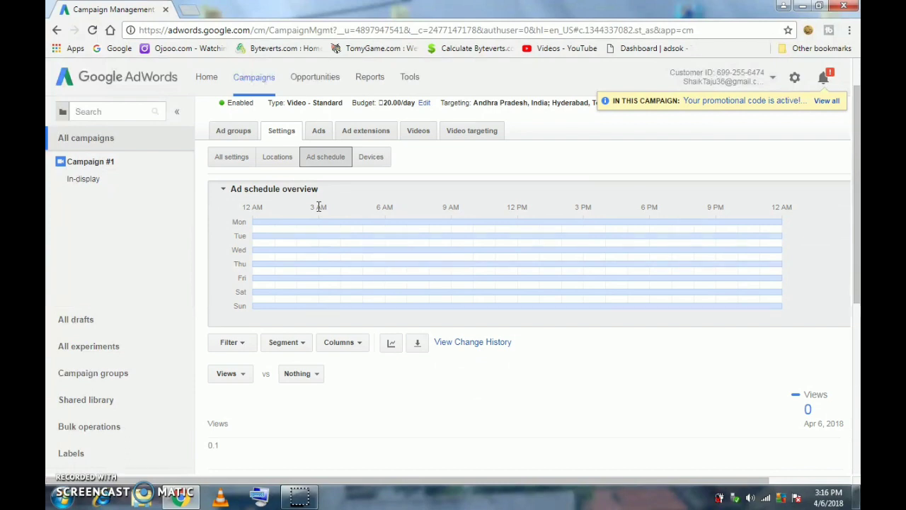
scroll(319, 206, "up", 1)
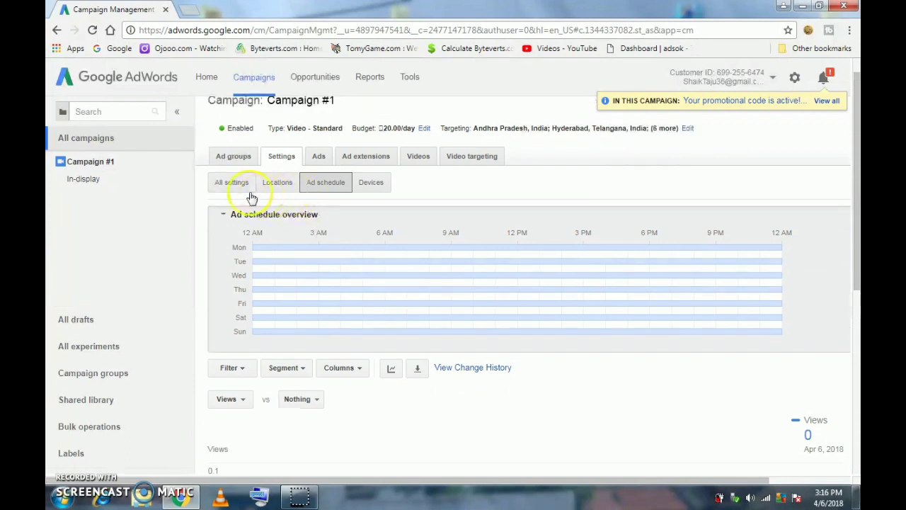
scroll(290, 194, "down", 1)
left_click(290, 190)
scroll(289, 238, "down", 1)
scroll(287, 238, "down", 3)
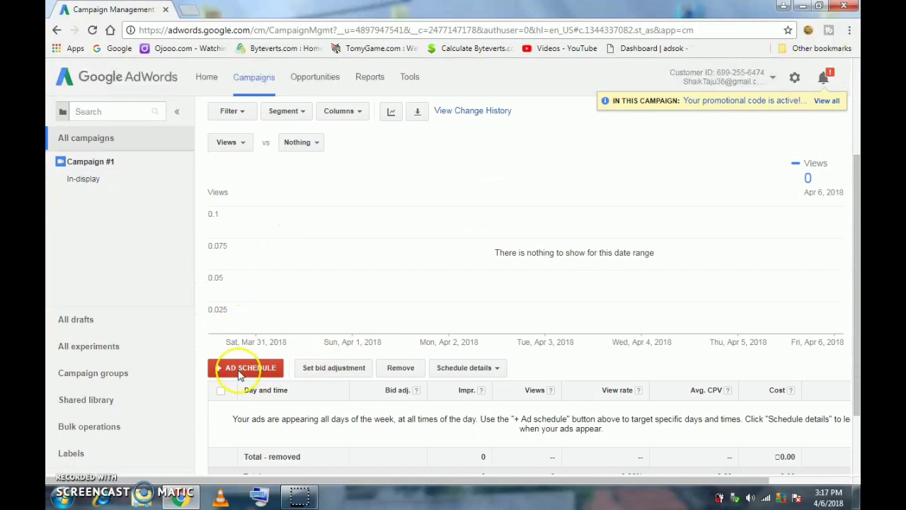
left_click(239, 374)
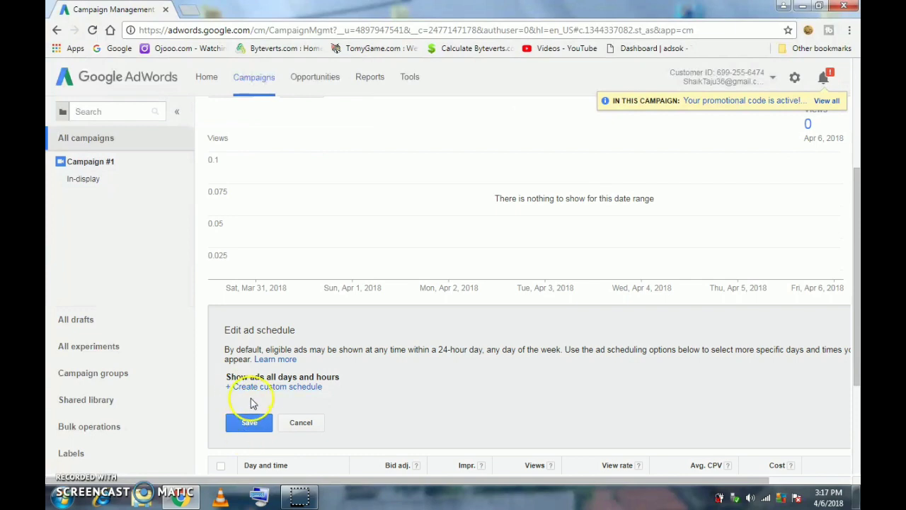
left_click(275, 389)
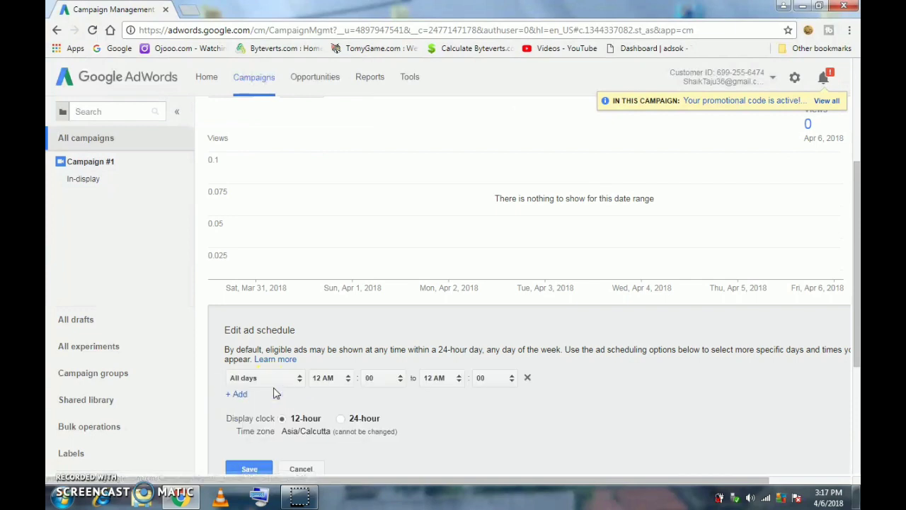
- Set the day of the custom ad schedule entry to Saturday
left_click(298, 381)
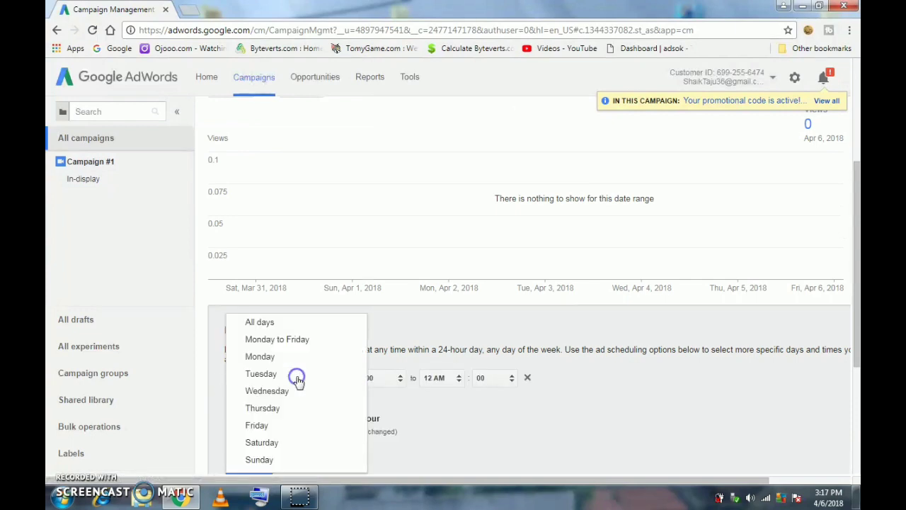
left_click(274, 443)
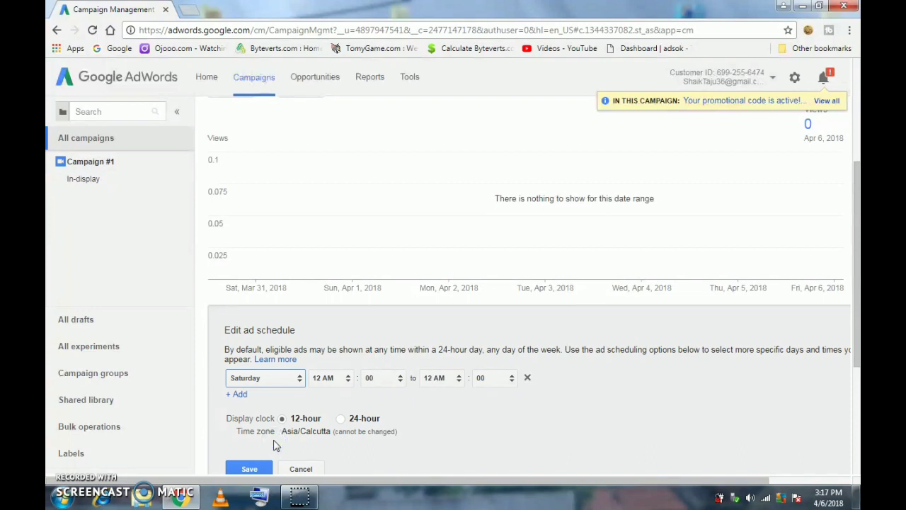
key("alt+Down")
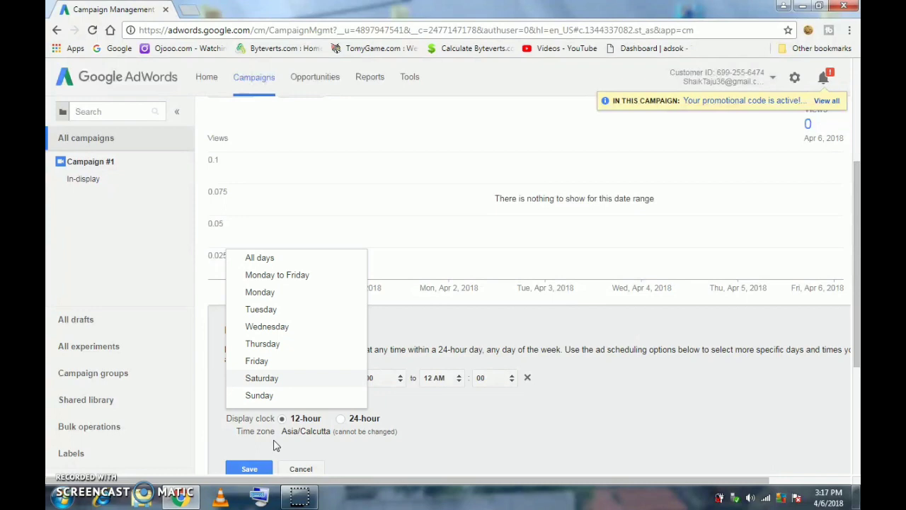
left_click(285, 378)
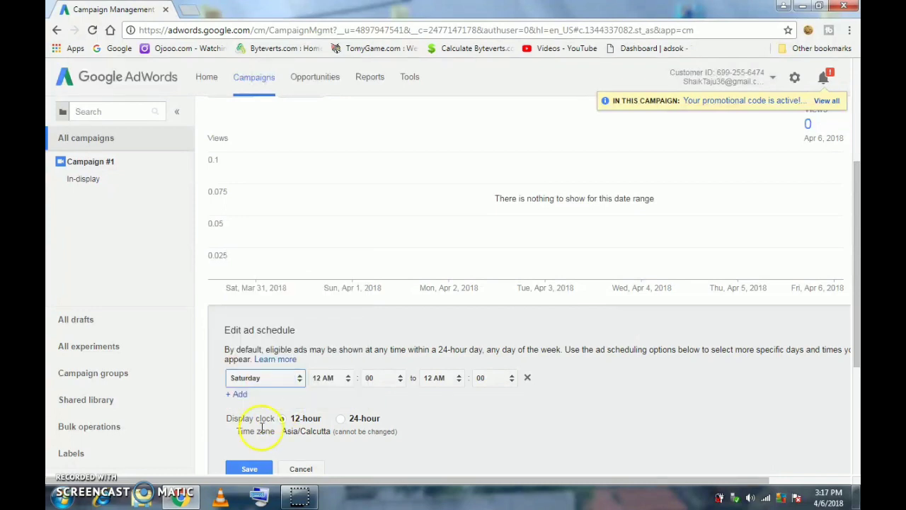
- Save Campaign #1's custom ad schedule with the all-day Saturday entry, 12 AM to 12 AM
left_click(248, 468)
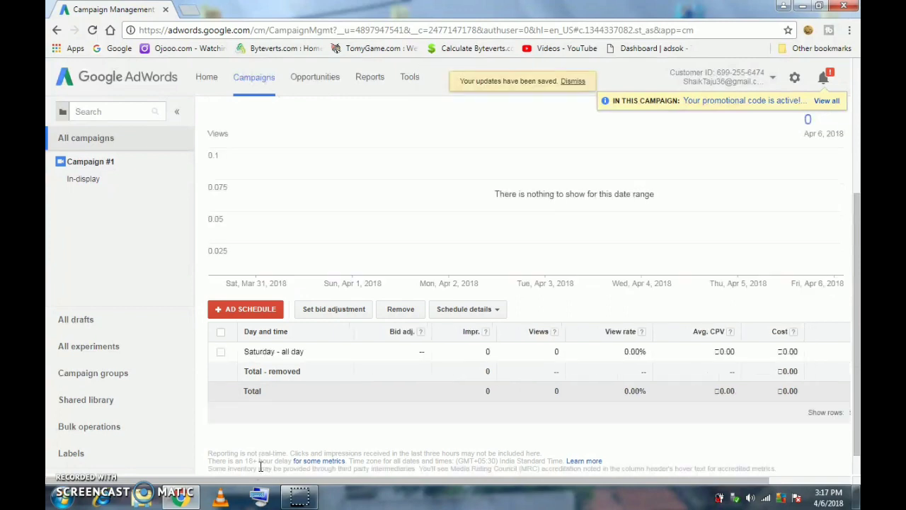
- Open Campaign #1's ads list and examine the video ad's review status, linked video and performance figures
scroll(260, 468, "up", 3)
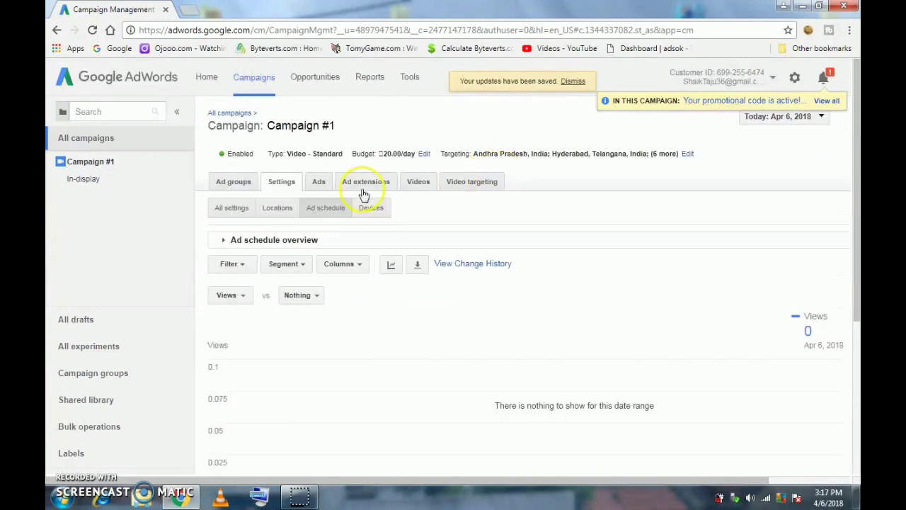
left_click(325, 184)
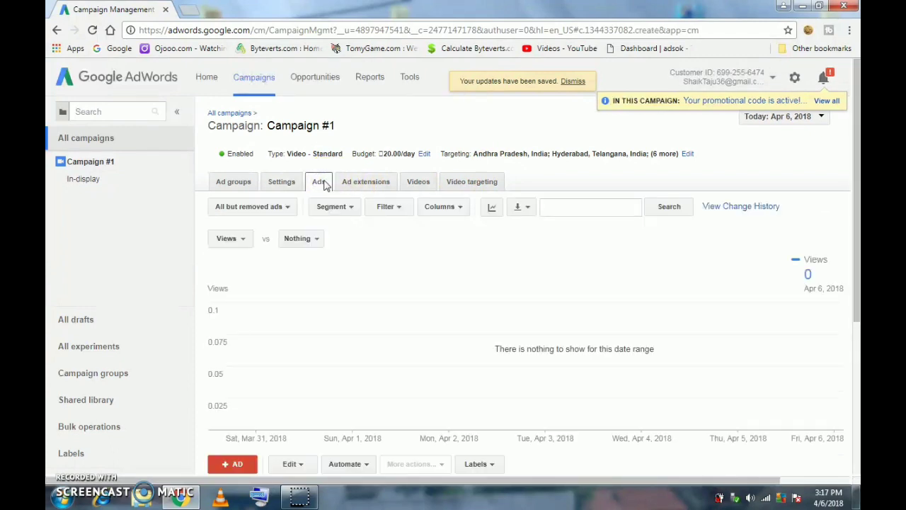
scroll(324, 183, "down", 3)
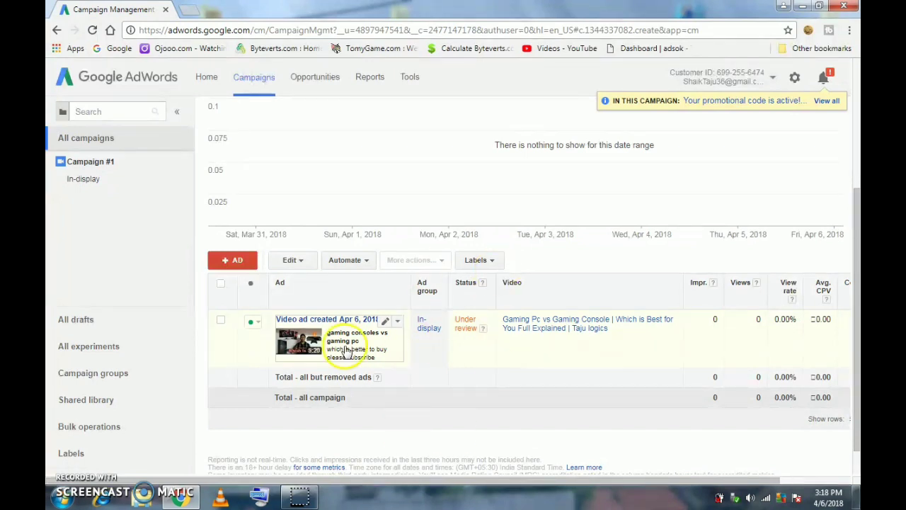
left_click(473, 293)
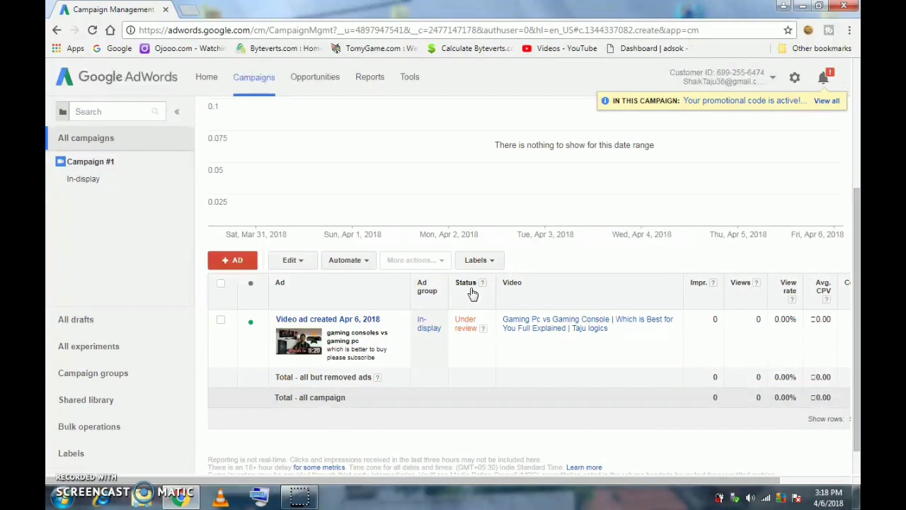
scroll(473, 292, "right", 3)
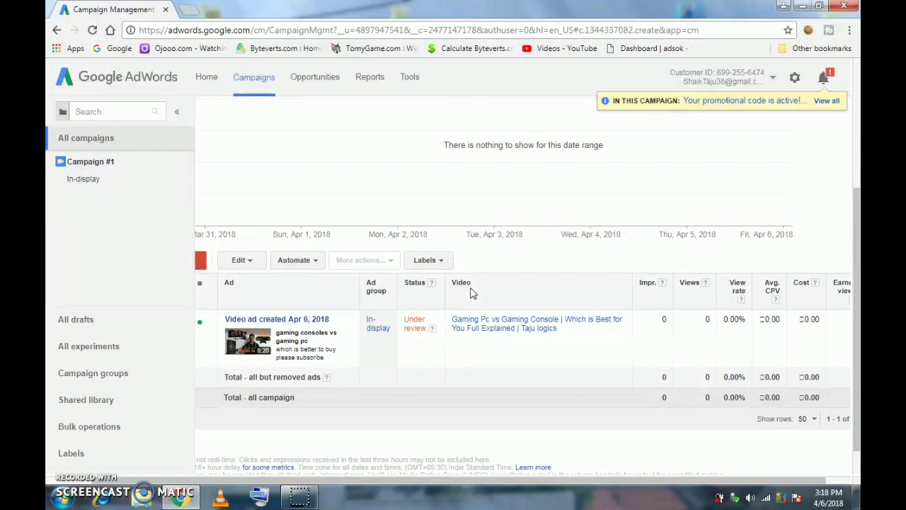
scroll(473, 292, "left", 3)
scroll(472, 292, "up", 3)
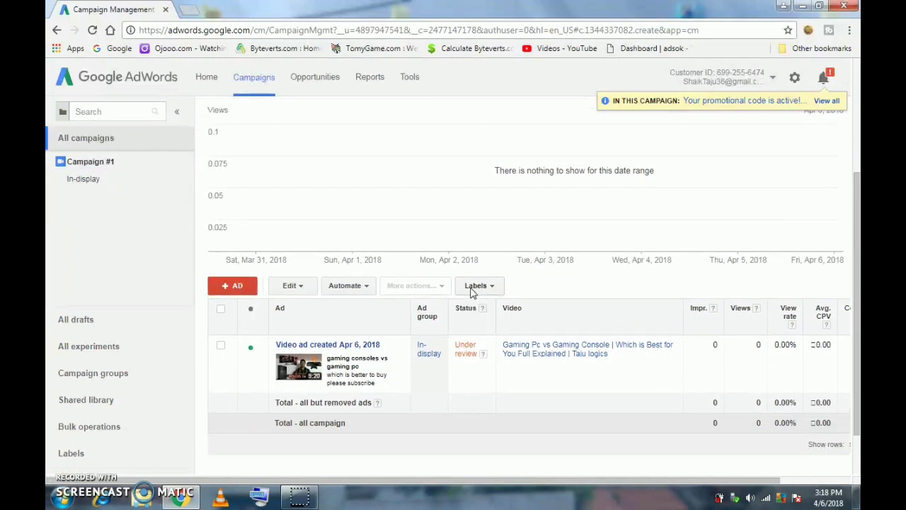